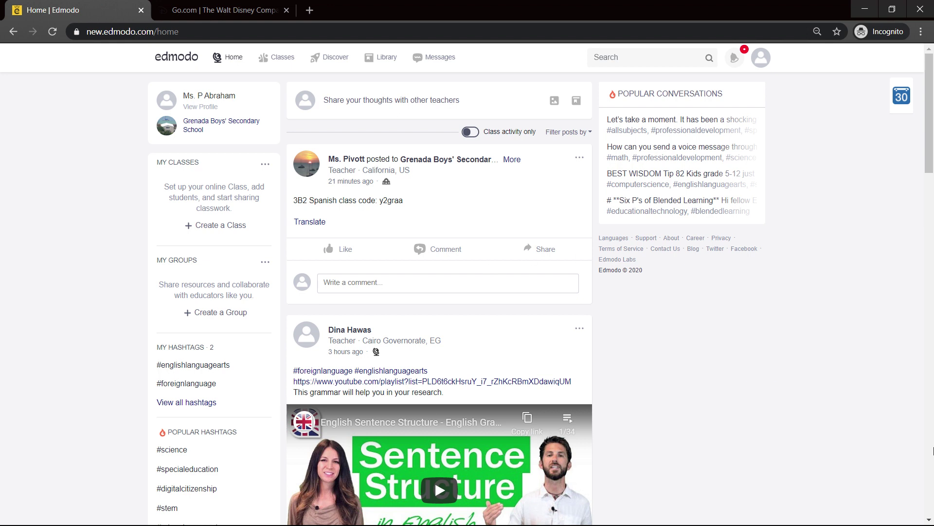
Start a new class and enter the class name '1G Spanish 2020'
click(220, 226)
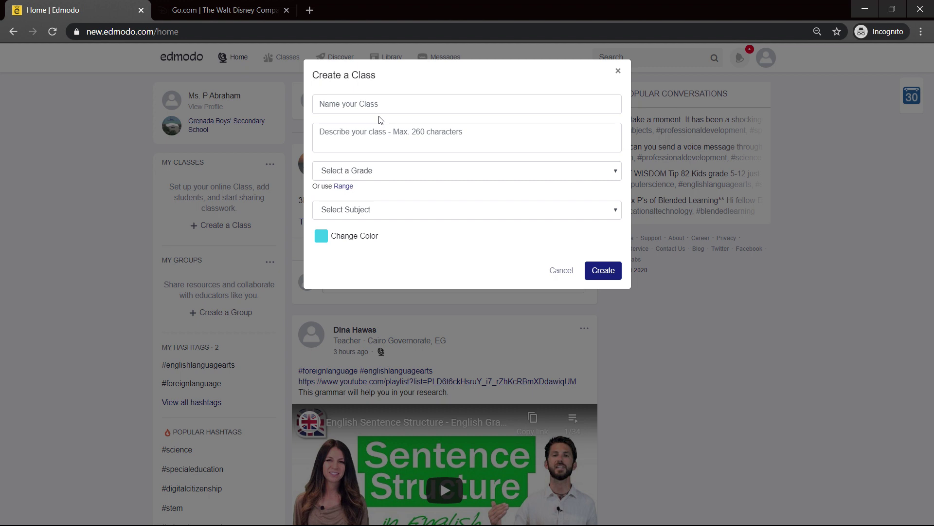
click(417, 107)
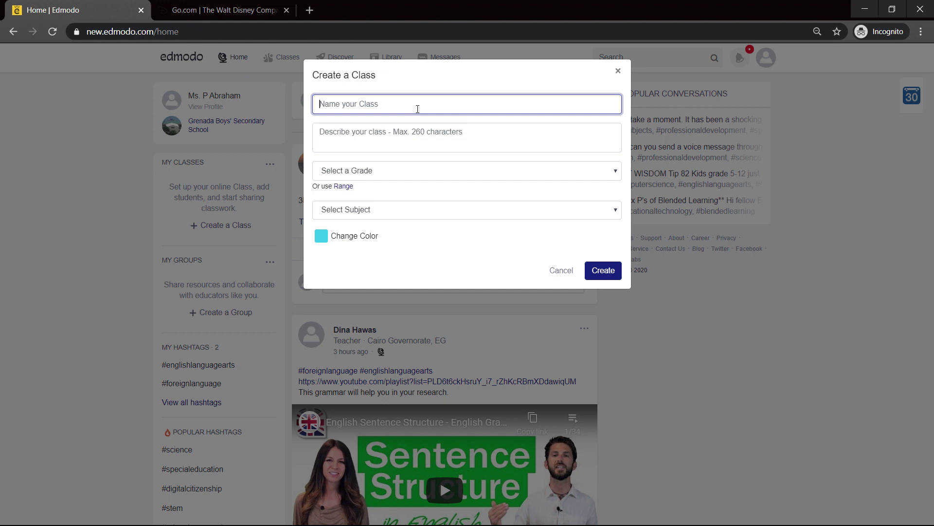
text(1)
text(G Spanish)
text(2020)
key(BackSpace)
key(BackSpace)
text(/21)
drag(396, 104, 374, 105)
key(BackSpace)
text(20)
Write the description: teacher's name plus 'Electronic Spanish Class for the Students of 1G in the GBSS'
click(369, 141)
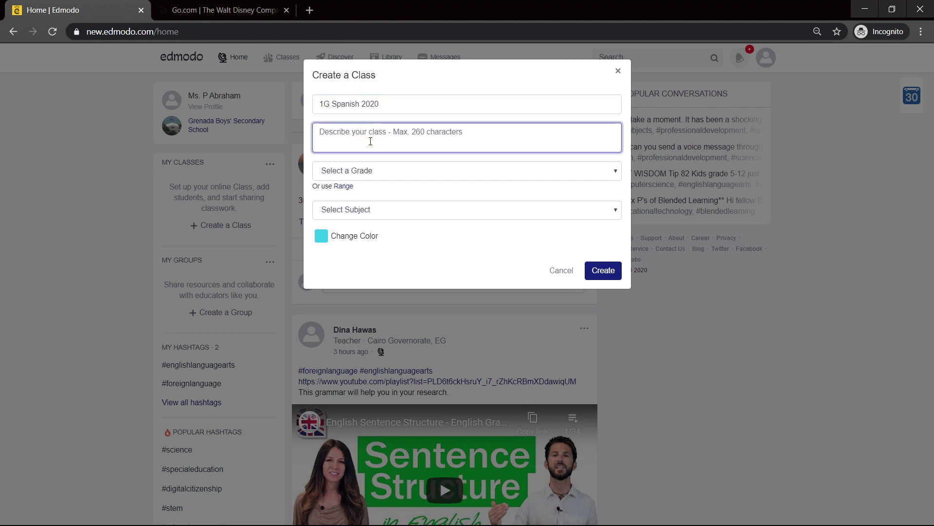
text(Ms. Abraham Spanish)
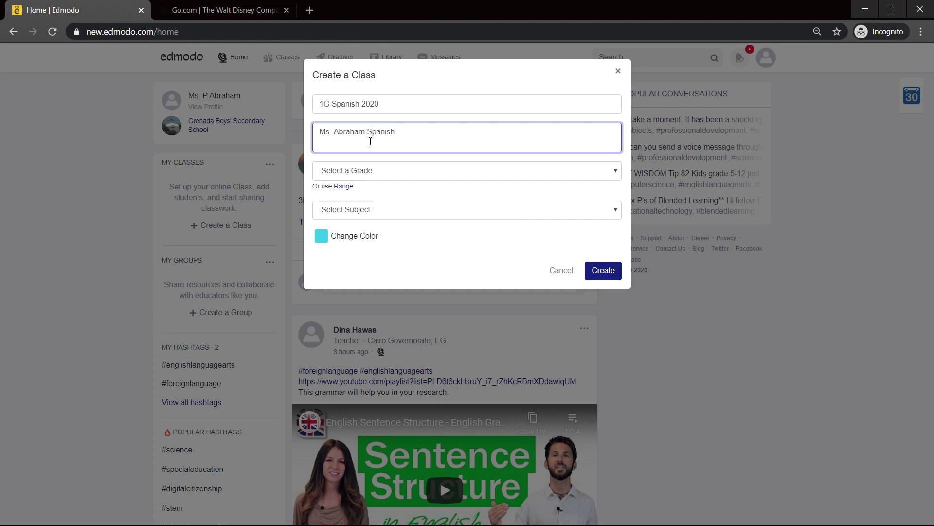
text(Electronic)
click(476, 140)
text(Class for the Students of 1G in the GBSS)
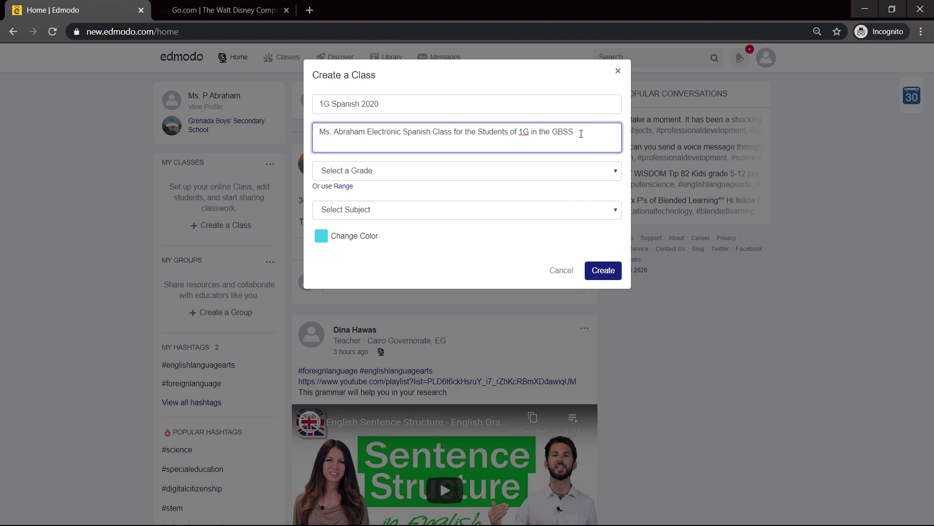
Copy the whole class description text to the clipboard
drag(579, 131, 316, 142)
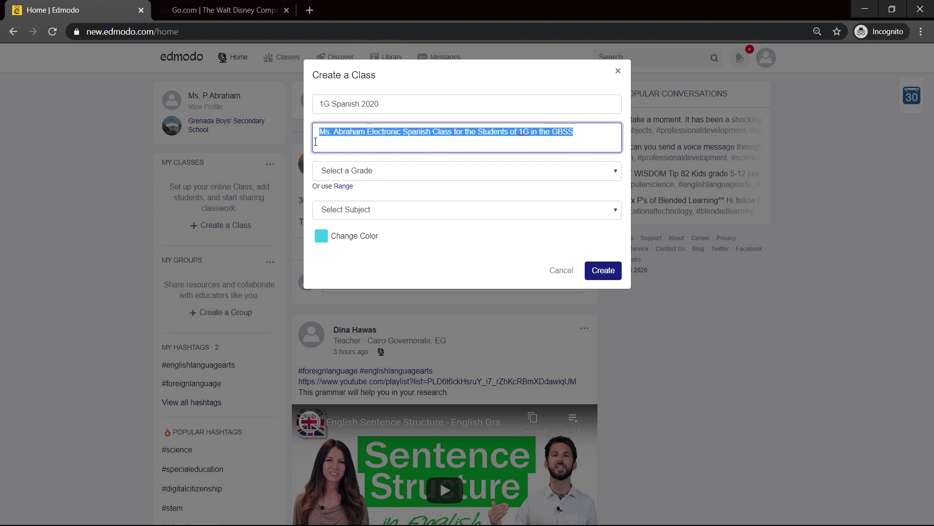
right_click(342, 135)
click(379, 180)
click(598, 125)
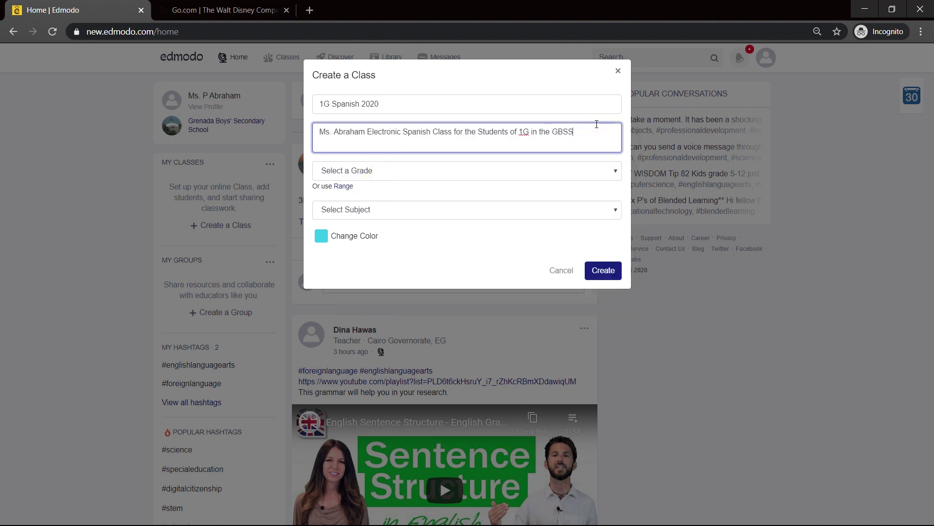
Set grade 9th Grade, subject World Languages, sub-subject Spanish, and create the class
click(457, 171)
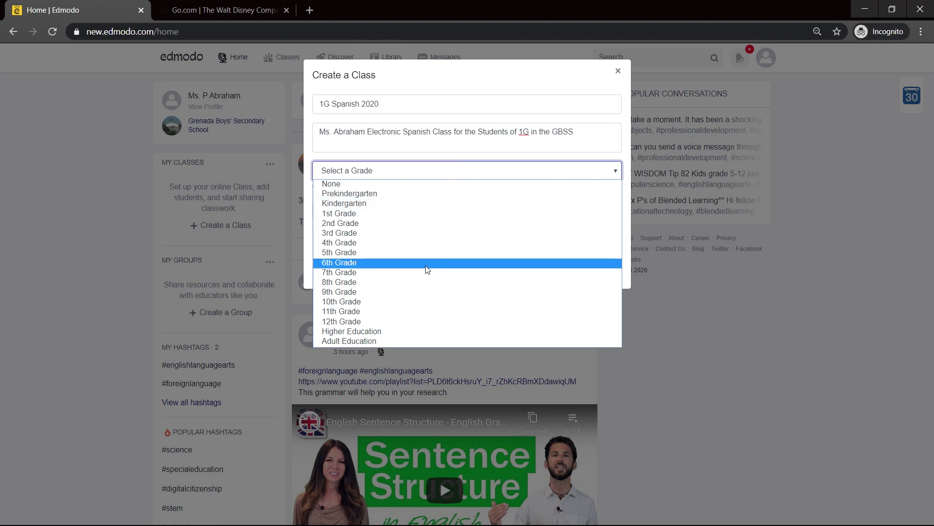
click(410, 292)
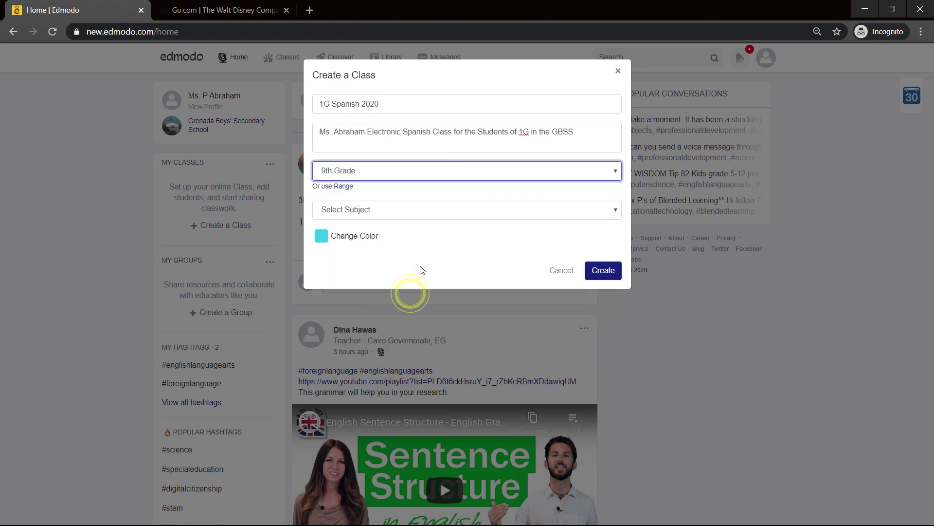
click(395, 210)
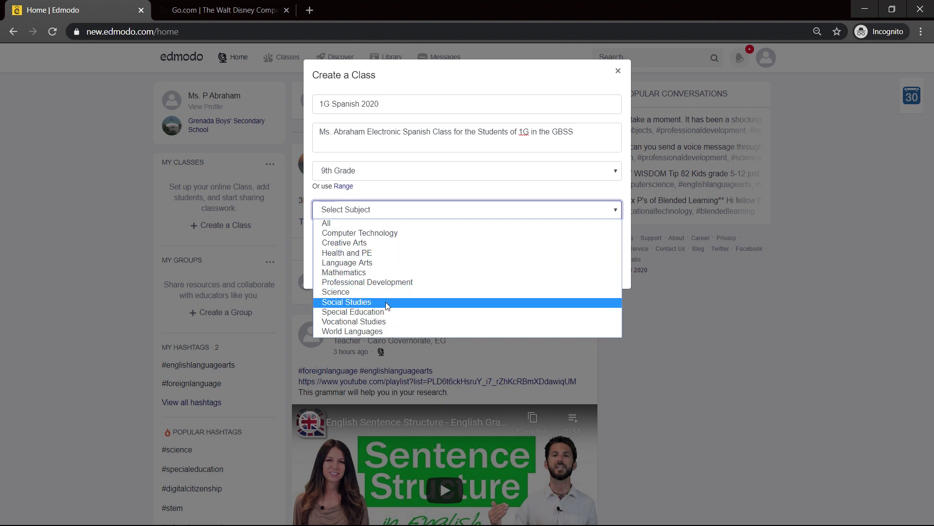
click(388, 331)
click(419, 238)
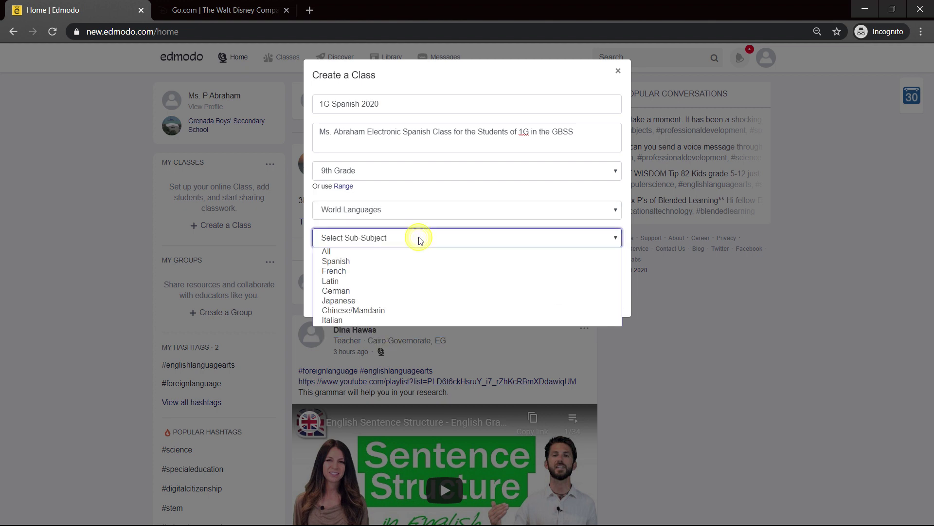
click(392, 263)
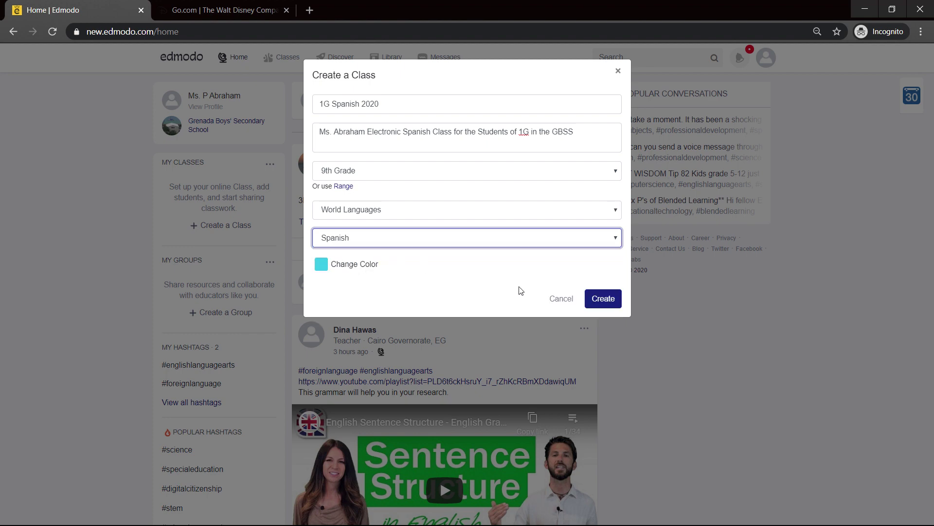
click(602, 299)
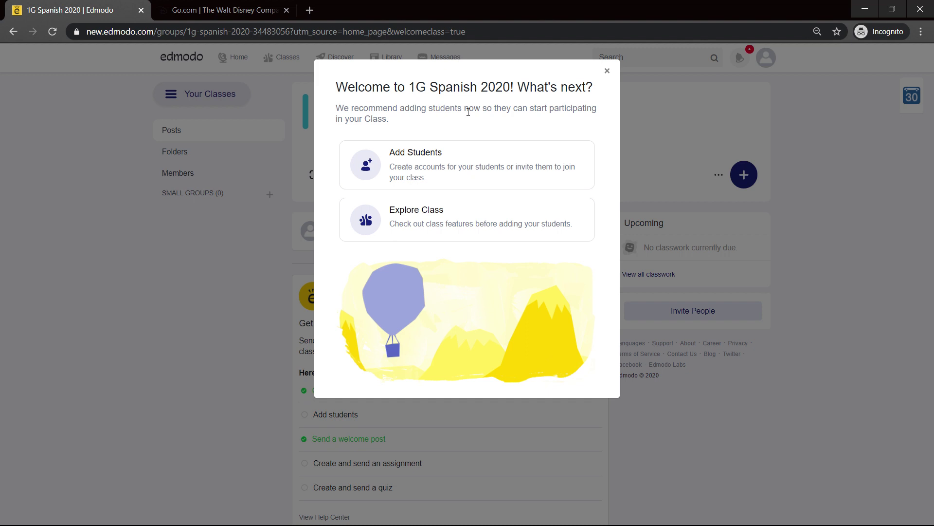
Choose the Add Students card in the new class's welcome prompt
click(472, 175)
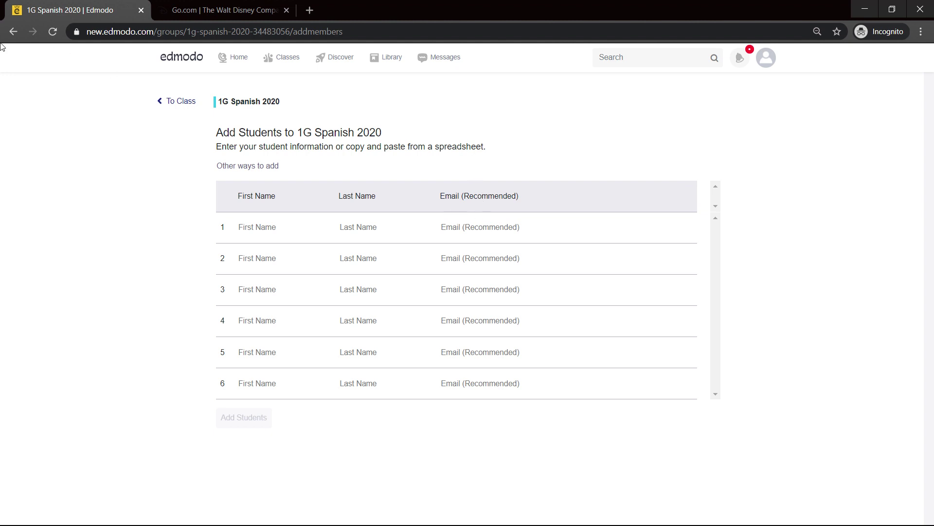
Go from the Add Students page back to the 1G Spanish 2020 class page
click(185, 102)
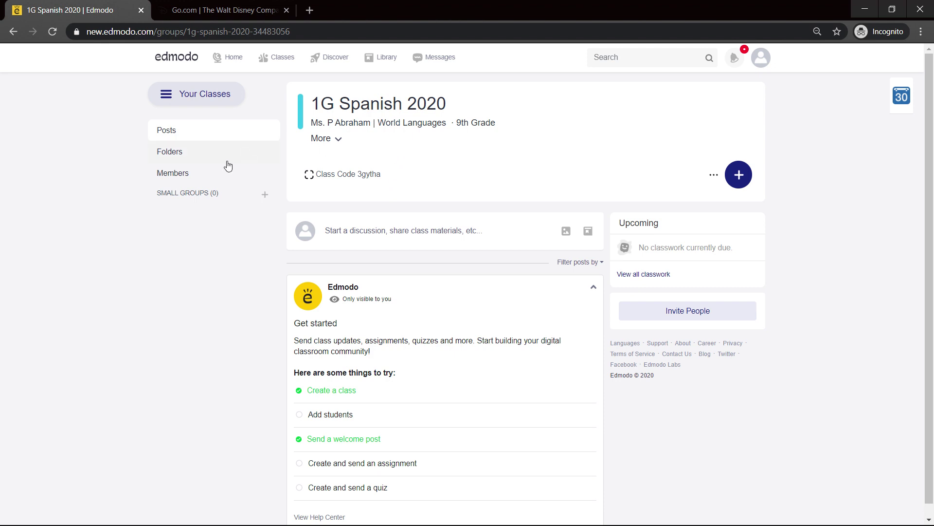
click(171, 181)
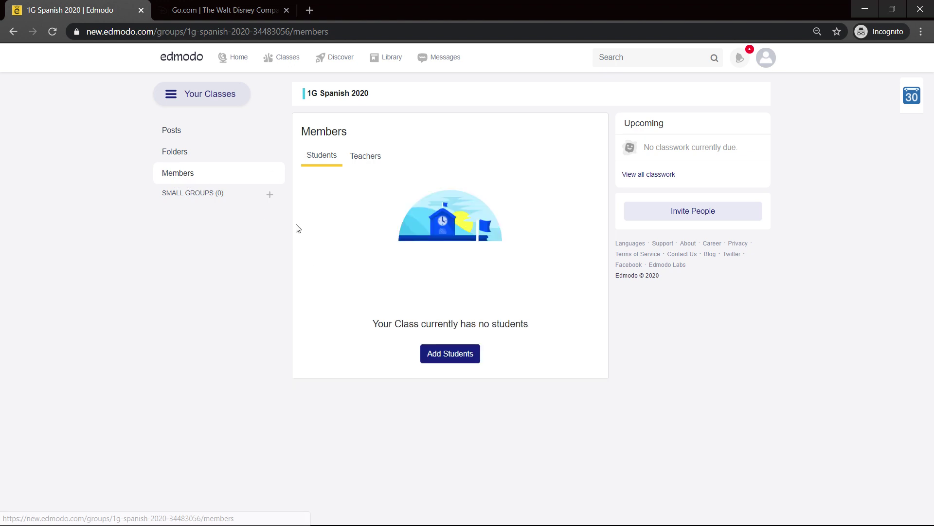
click(184, 132)
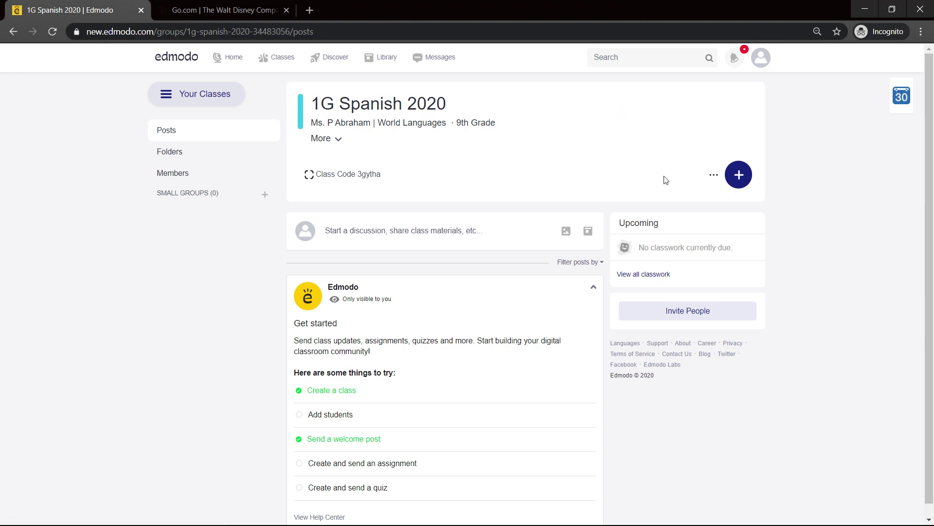
Open Advanced Settings from the class header's options menu
click(711, 176)
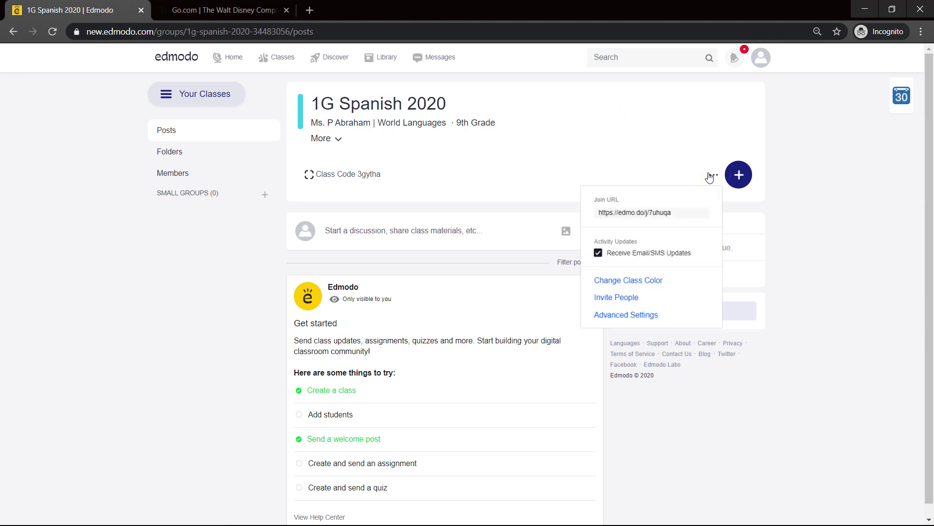
click(632, 315)
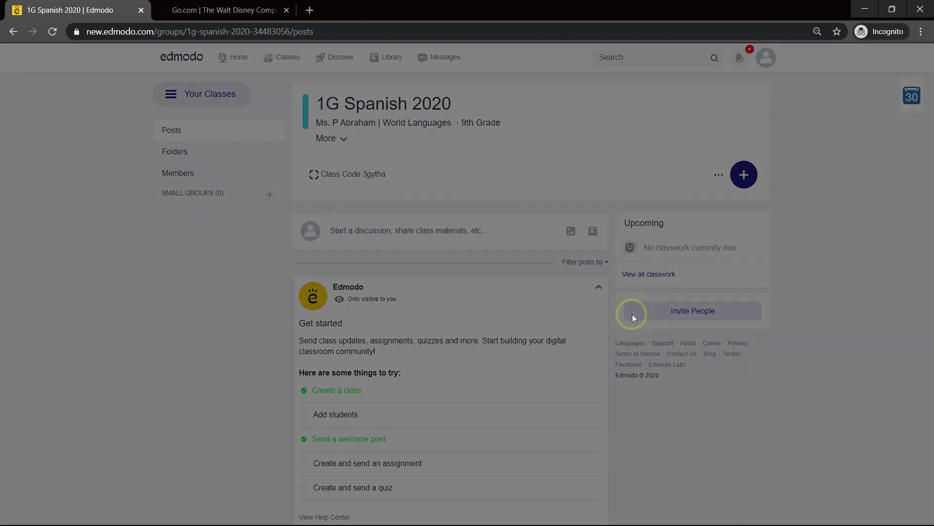